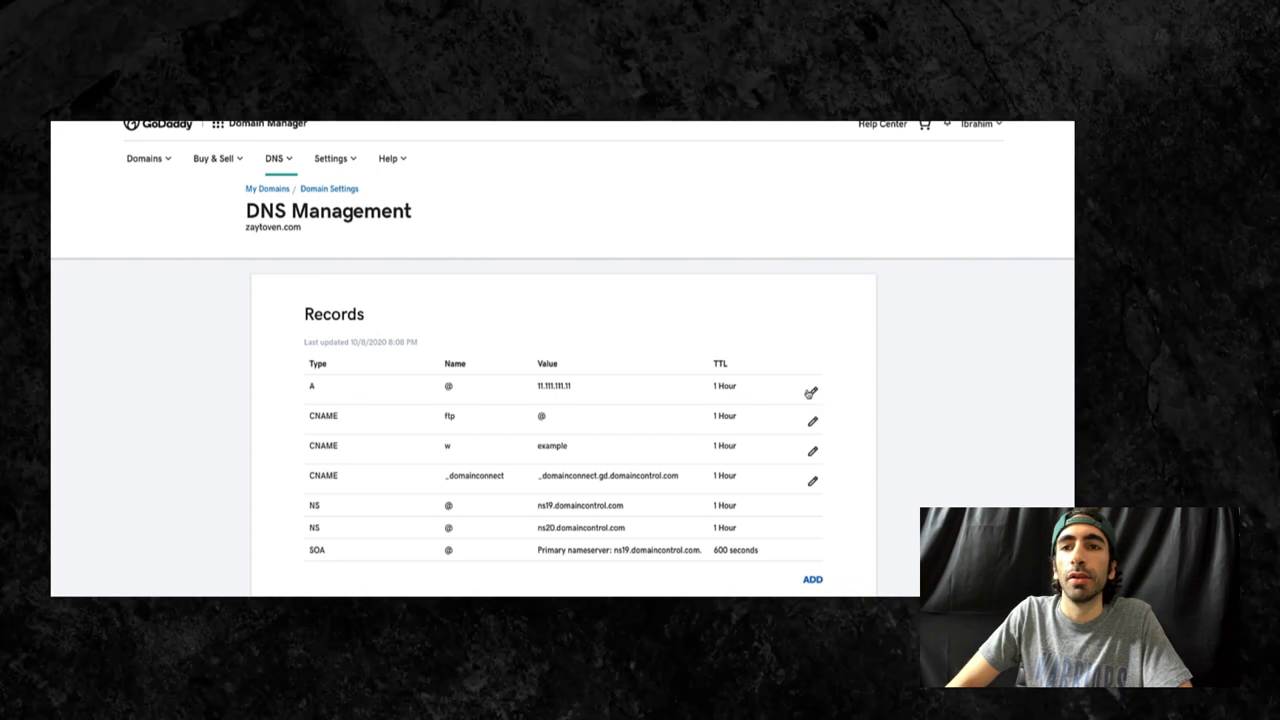
- Edit the A record so host @ points to 52.206.159.80 with a TTL of 1 Hour, and save it
left_click(811, 392)
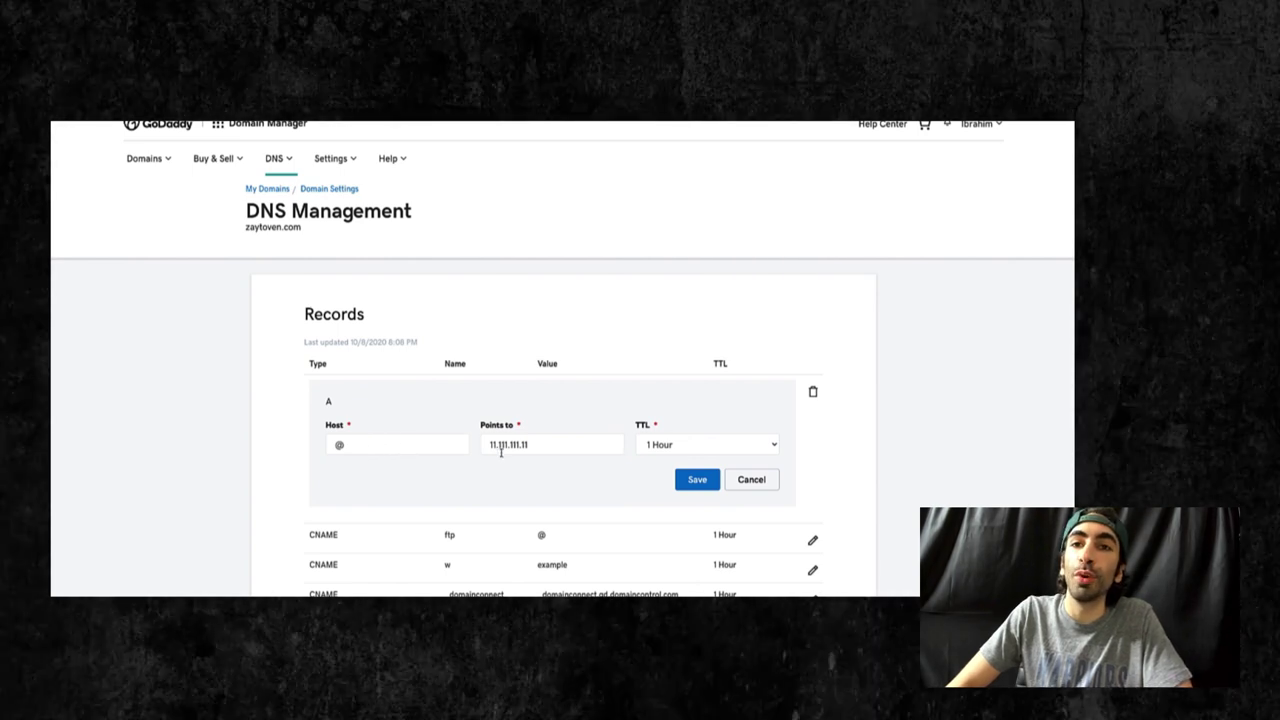
left_click(572, 447)
key("BackSpace")
key("BackSpace")
key("BackSpace")
key("BackSpace")
key("BackSpace")
key("BackSpace")
key("BackSpace")
key("BackSpace")
key("BackSpace")
key("BackSpace")
key("BackSpace")
key("BackSpace")
key("BackSpace")
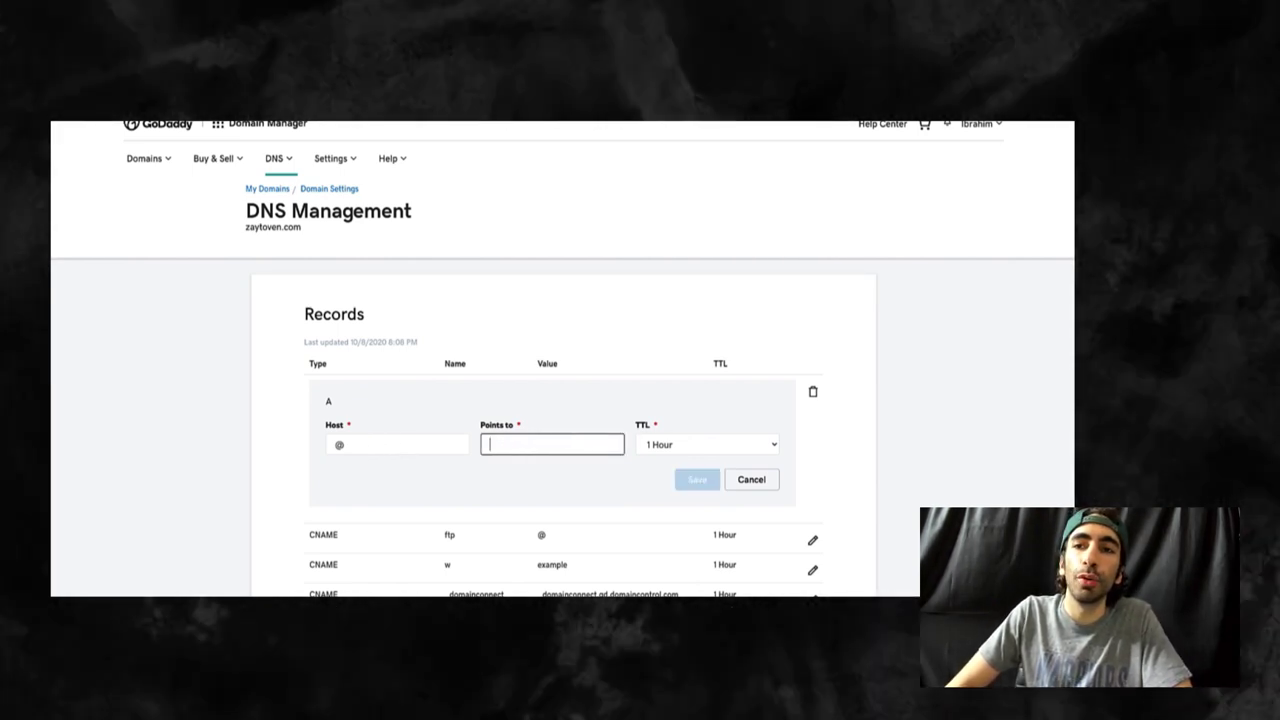
type("52")
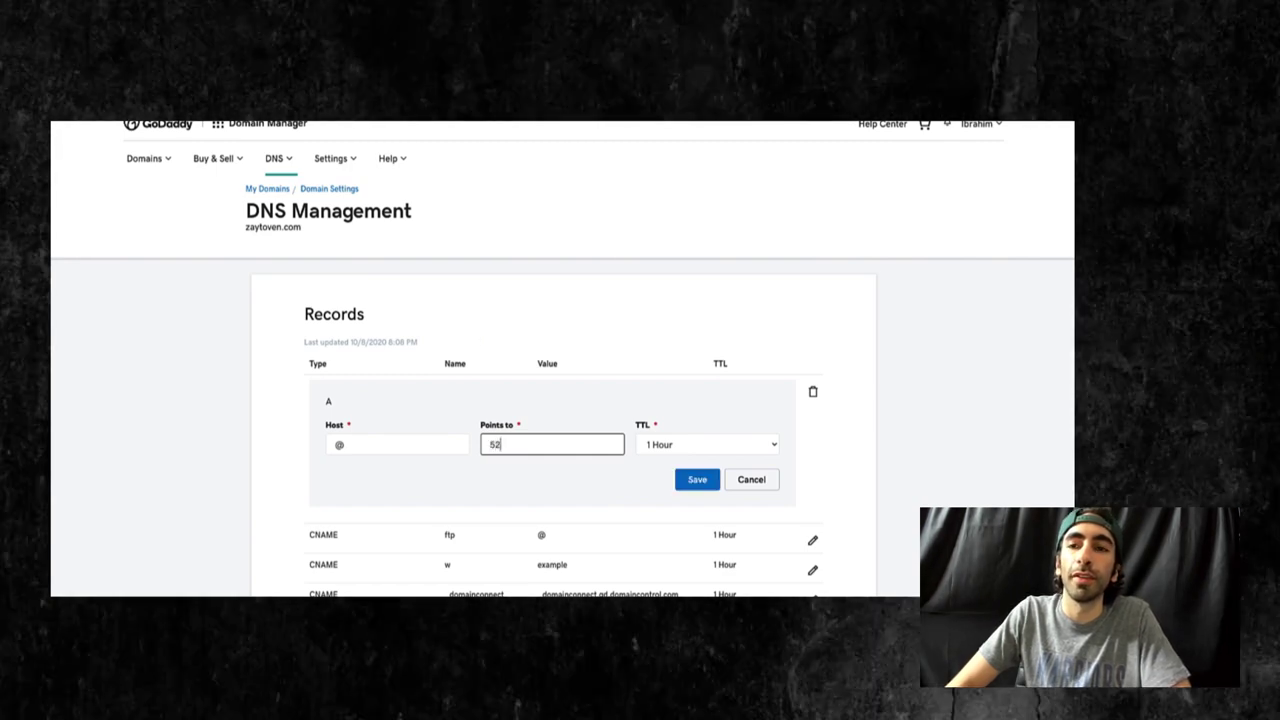
type(".2")
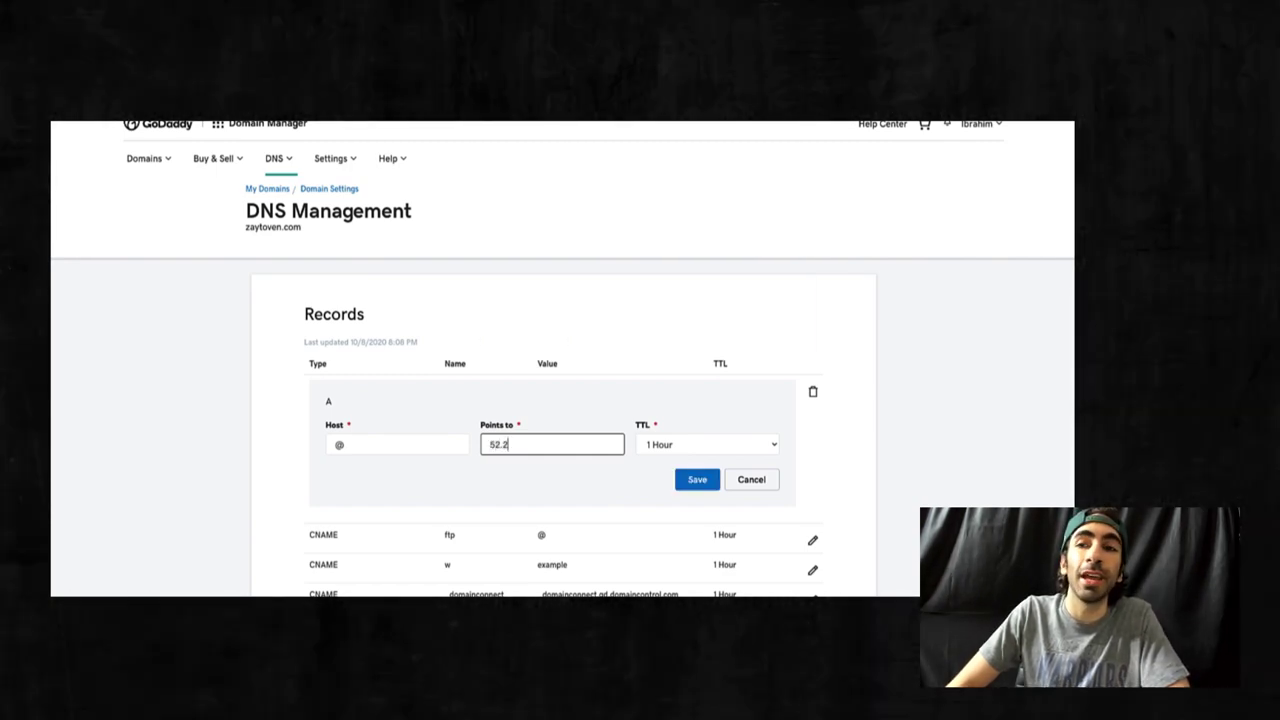
type("06.1")
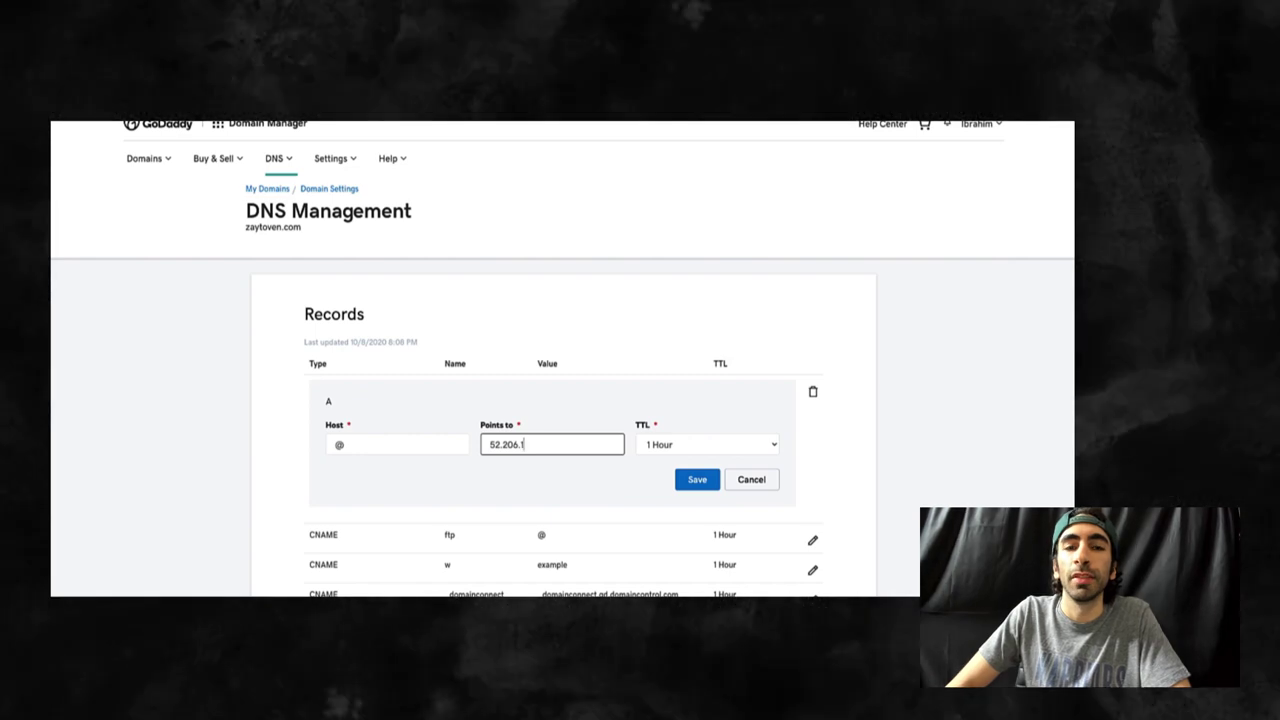
type("59.80")
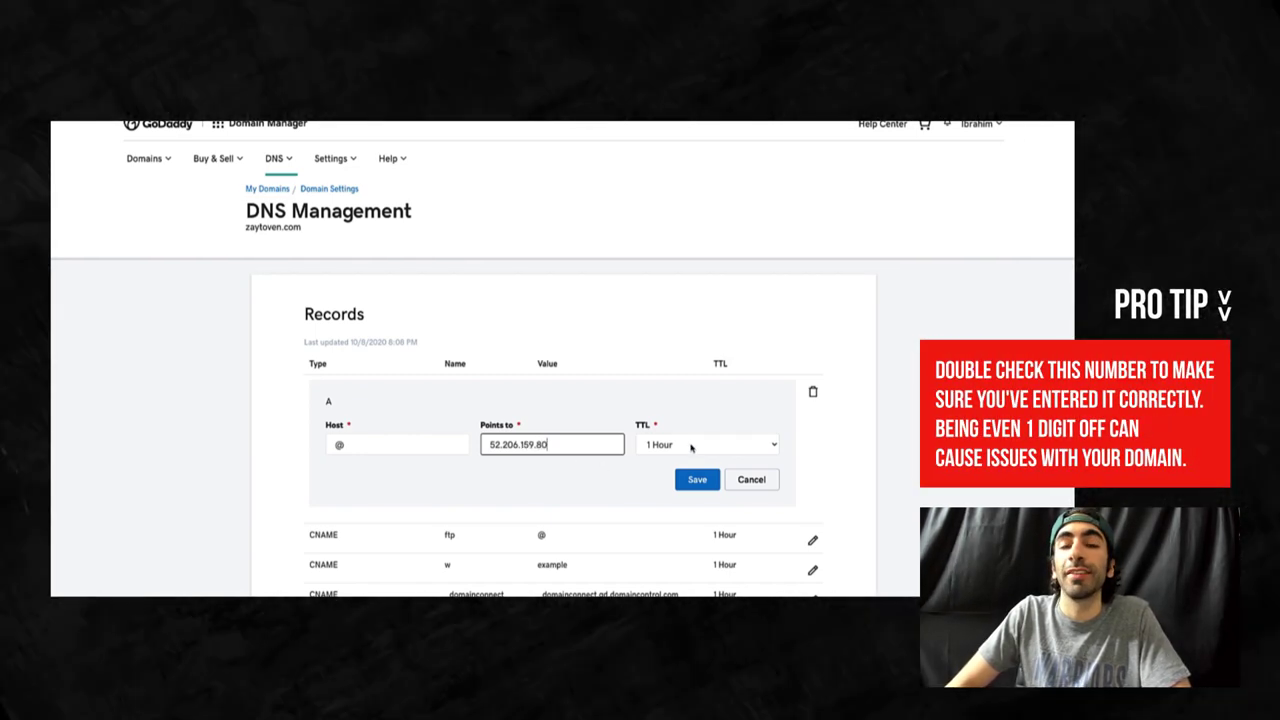
left_click(690, 448)
left_click(690, 448)
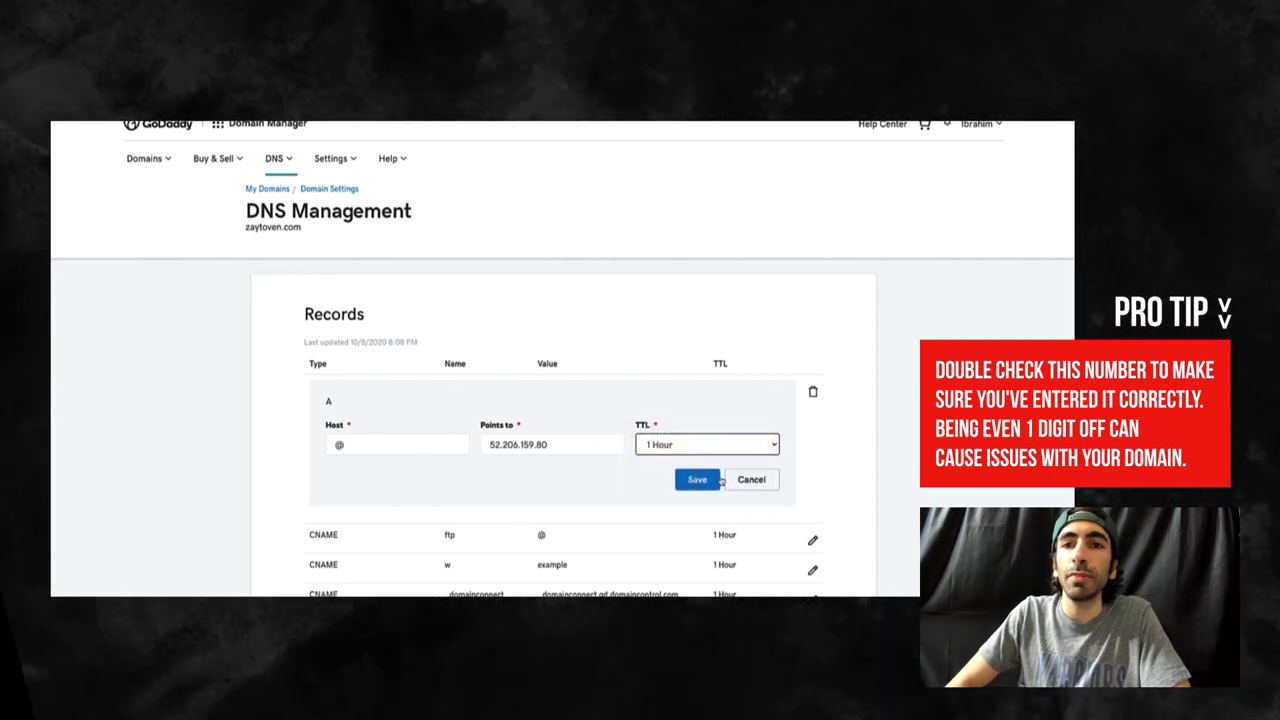
left_click(704, 483)
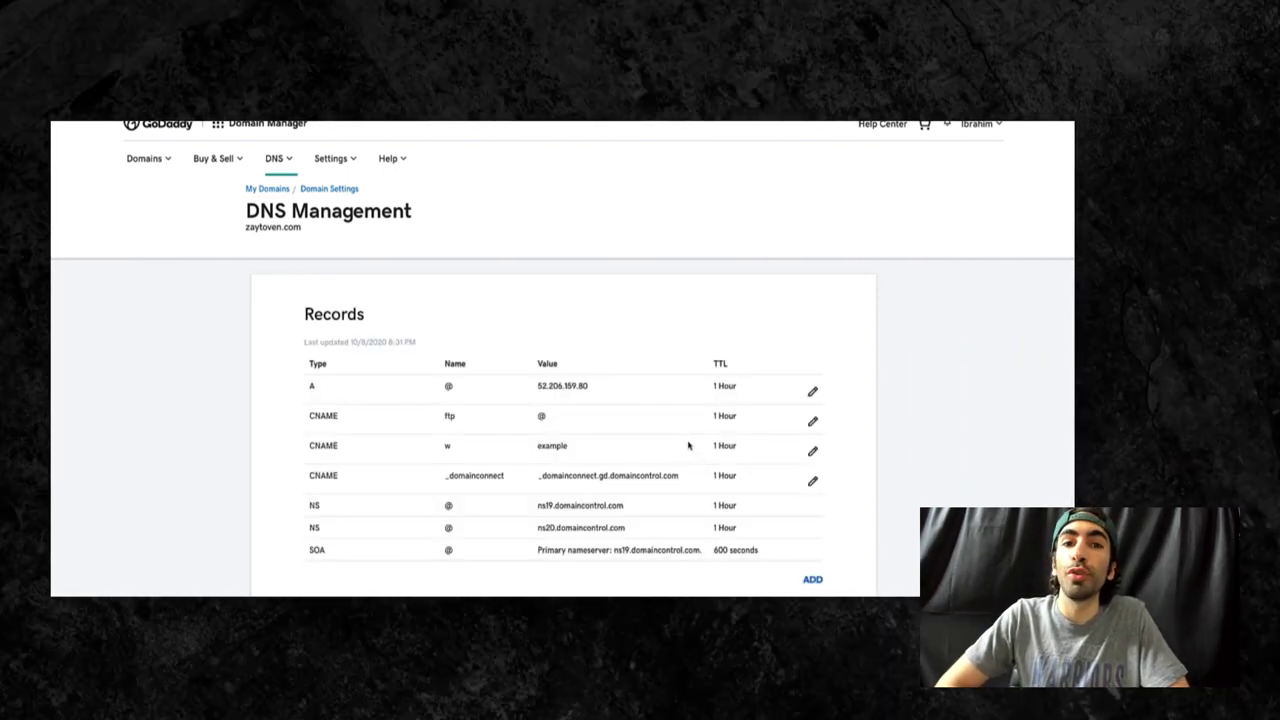
scroll(690, 444, "down", 1)
left_click(812, 444)
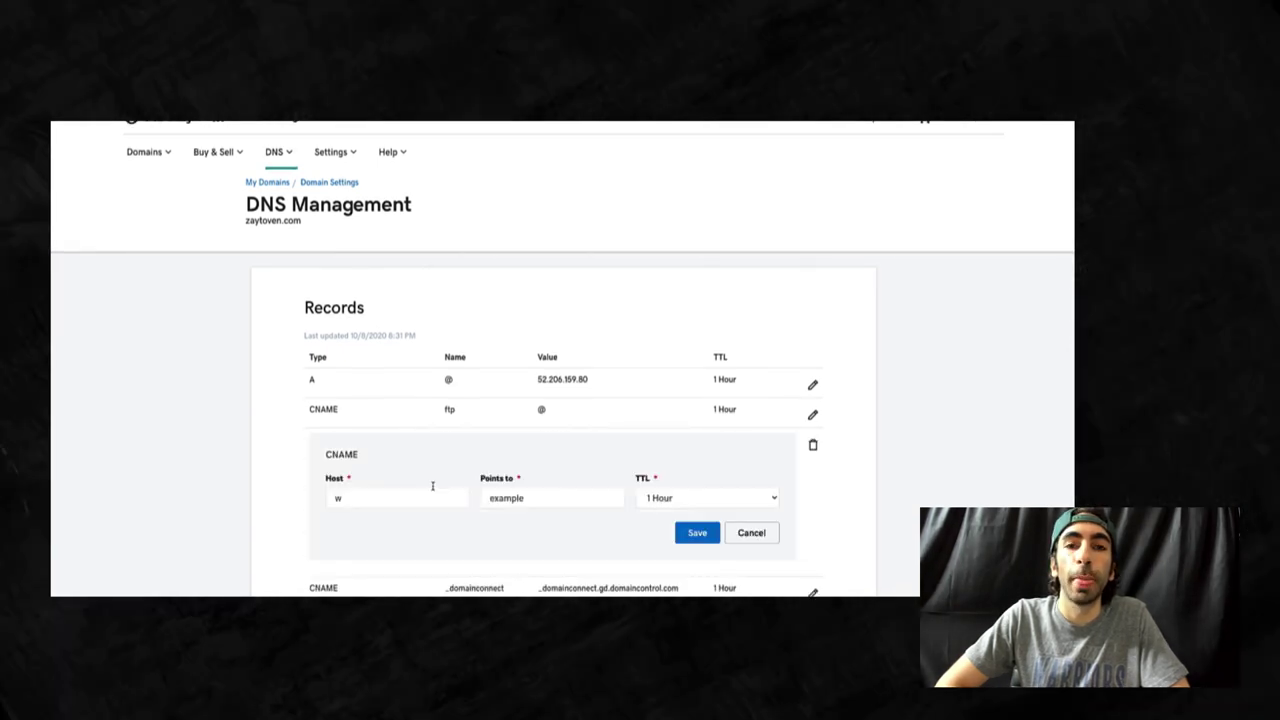
left_click(393, 498)
type("ww")
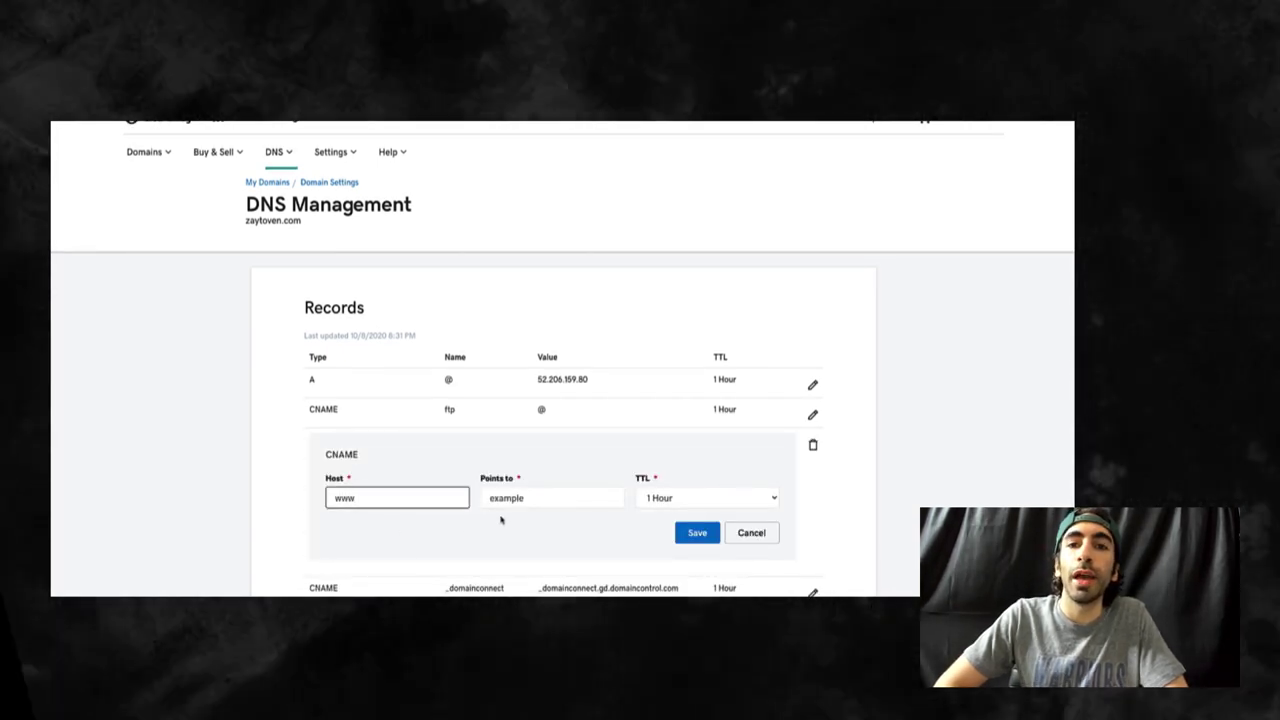
- Point the www CNAME record to propage.beatstars.com and save the record
left_click(543, 500)
key("BackSpace")
key("BackSpace")
key("BackSpace")
key("BackSpace")
key("BackSpace")
key("BackSpace")
key("BackSpace")
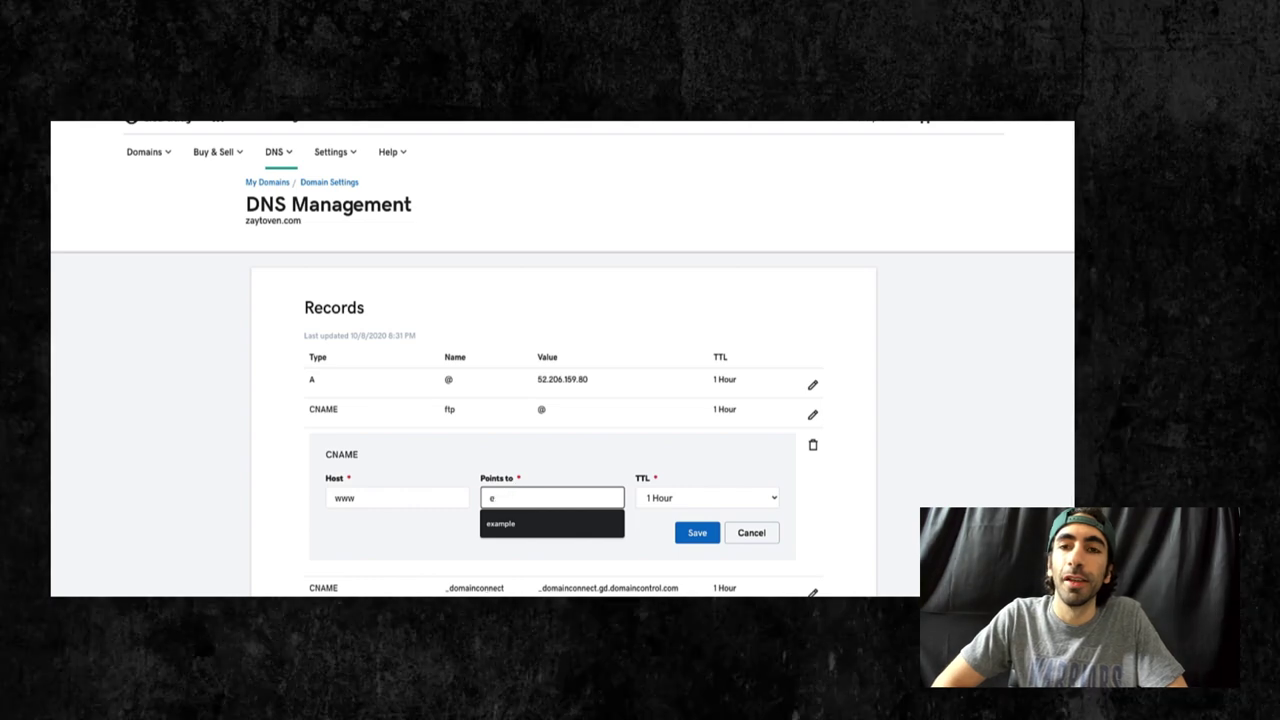
type("propage.")
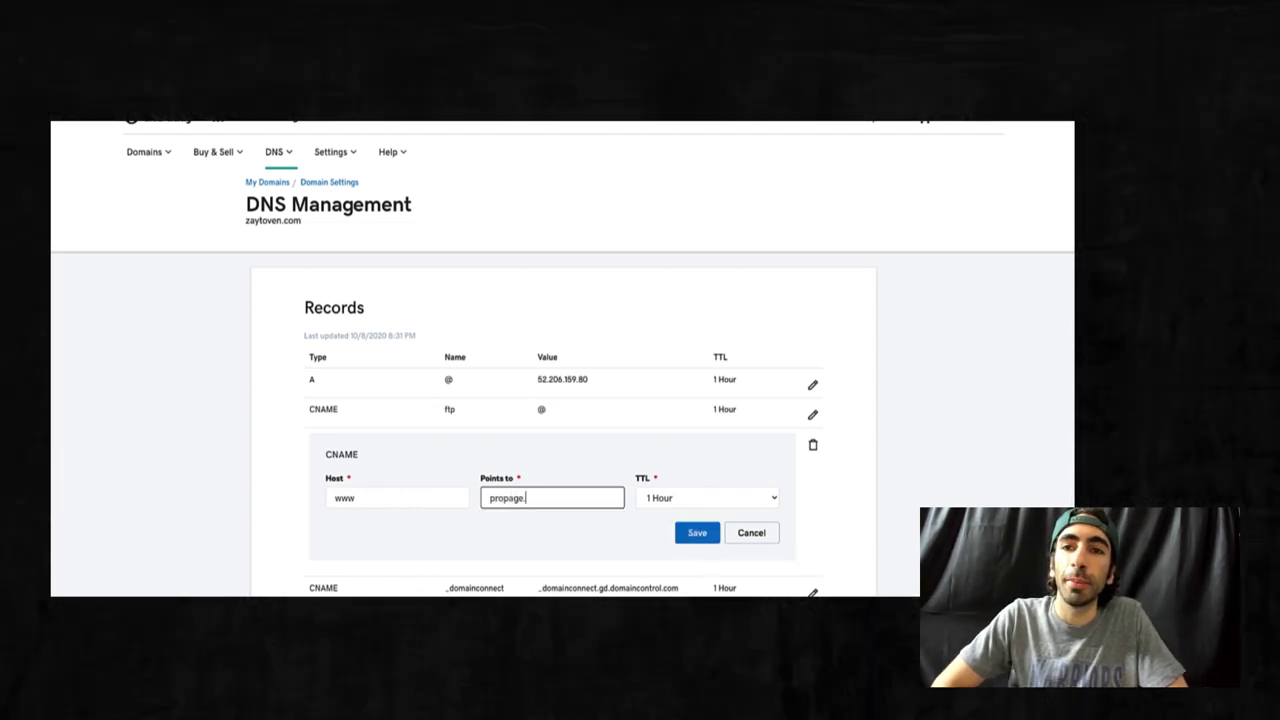
type("beatstars.com")
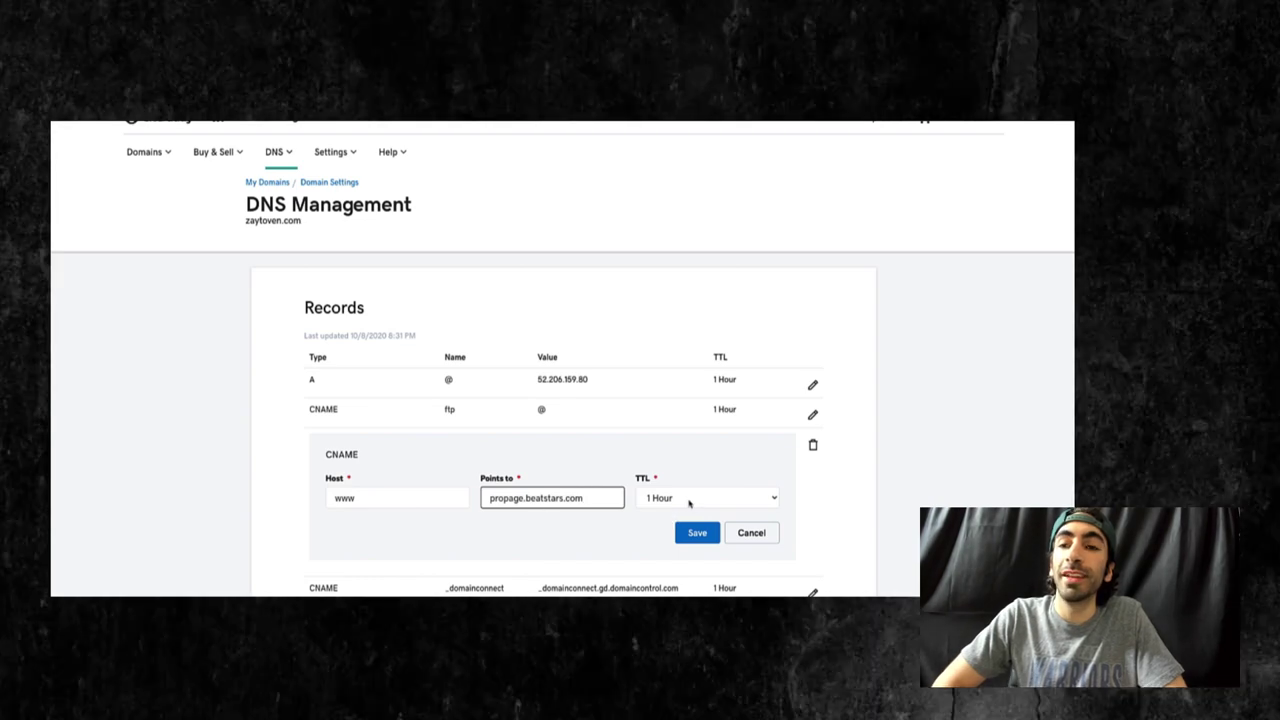
left_click(762, 476)
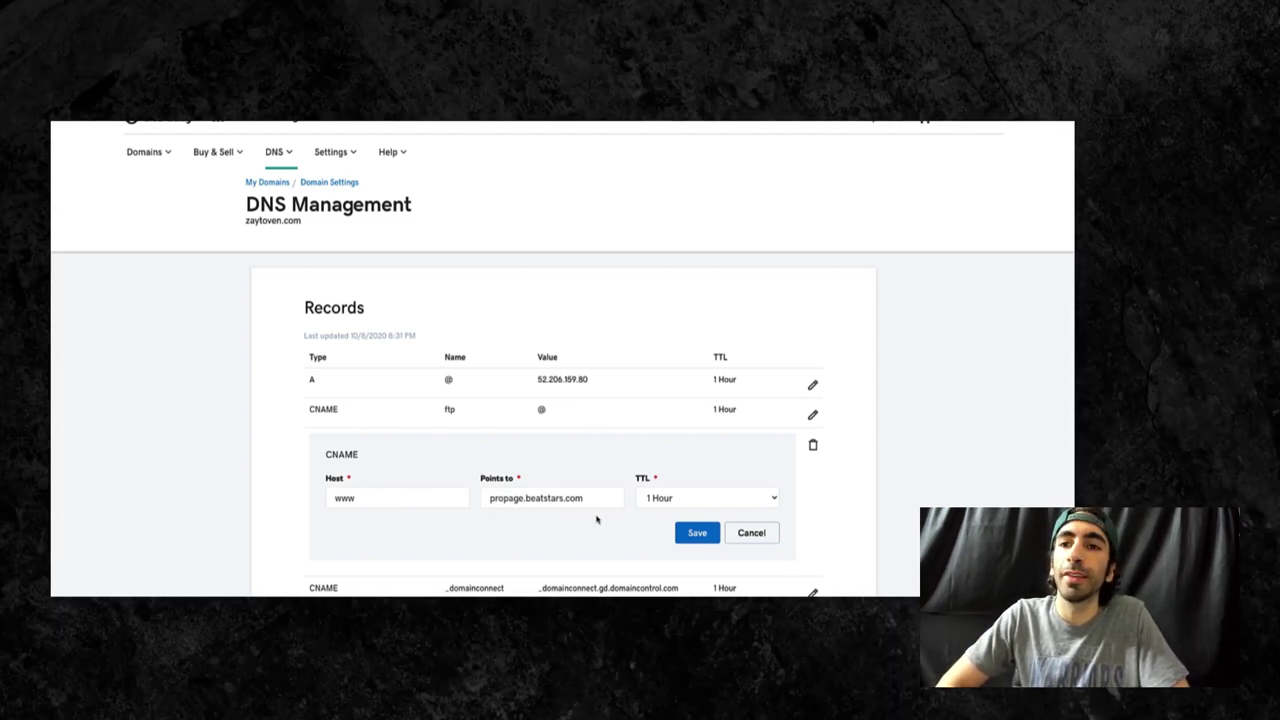
scroll(606, 518, "down", 1)
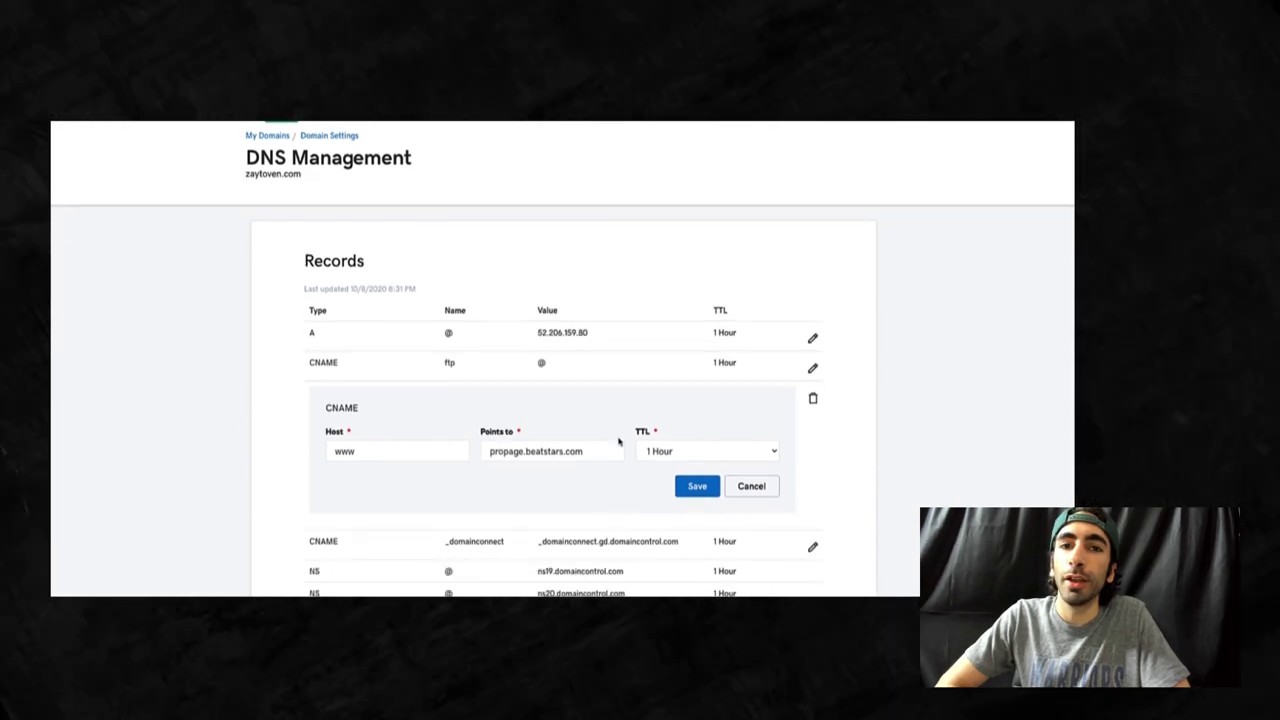
left_click(706, 491)
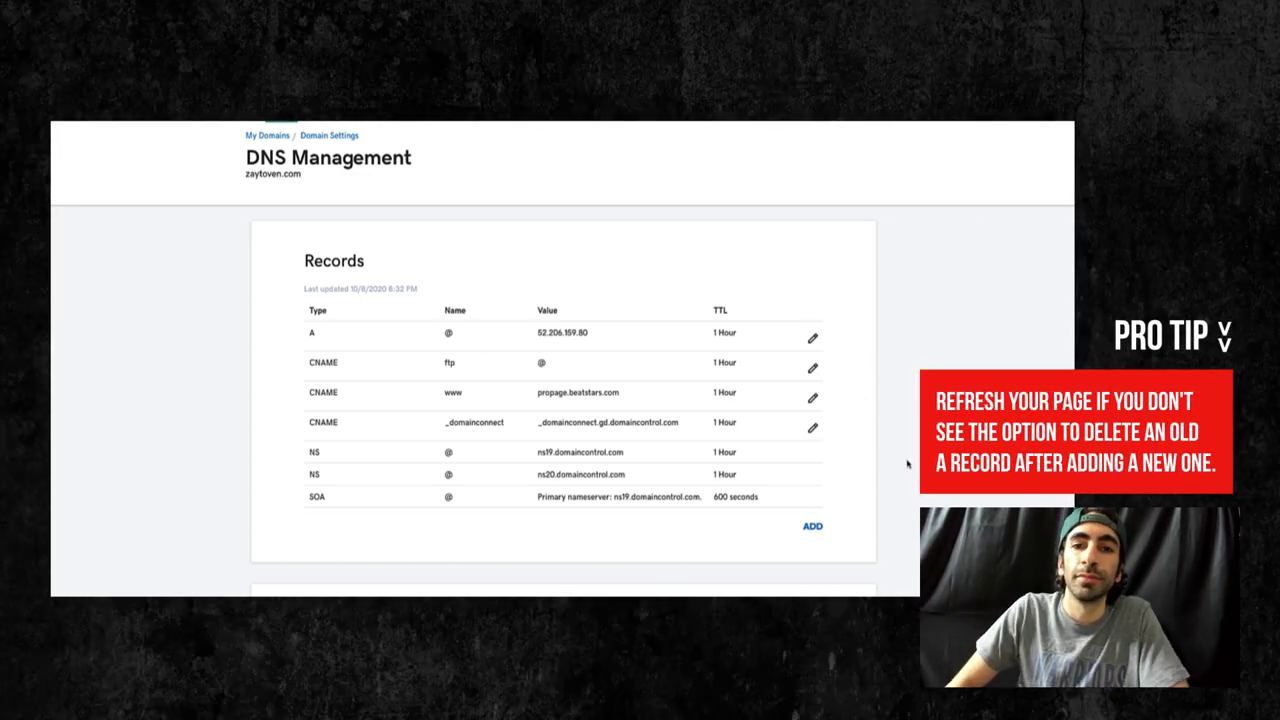
- Check the domain and subdomain forwarding settings further down the DNS management page
scroll(905, 462, "down", 5)
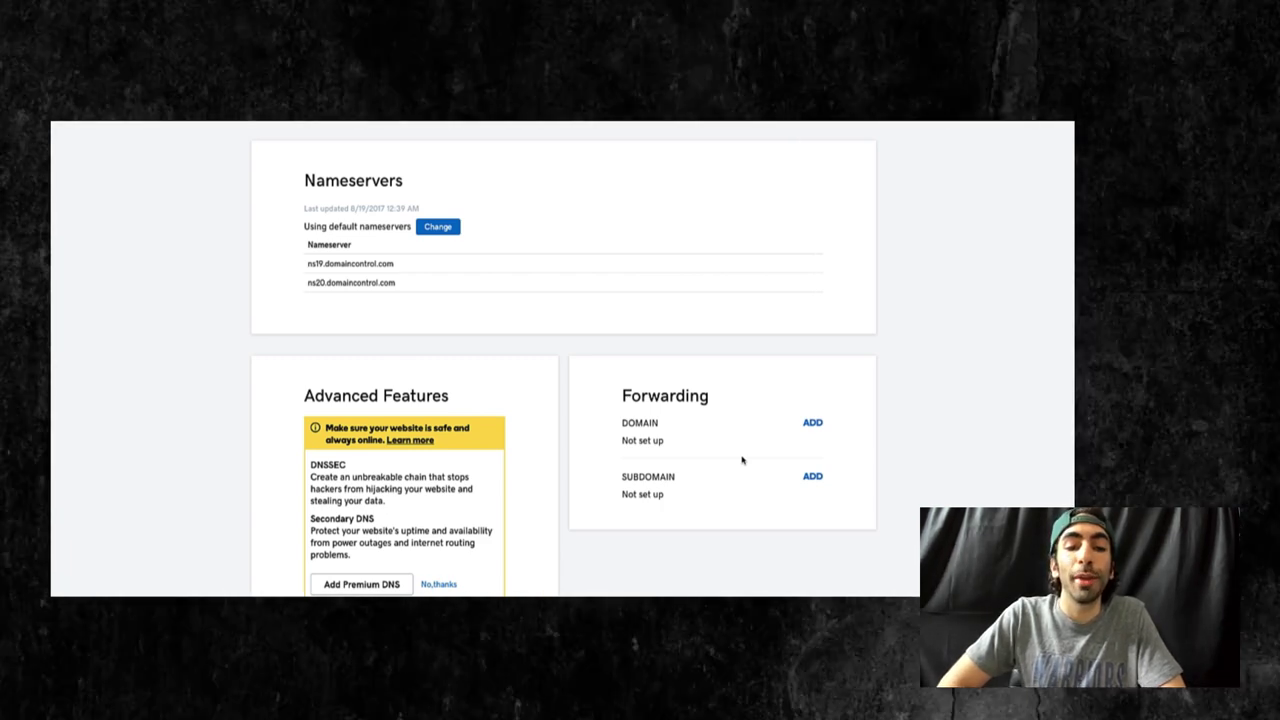
scroll(742, 460, "up", 1)
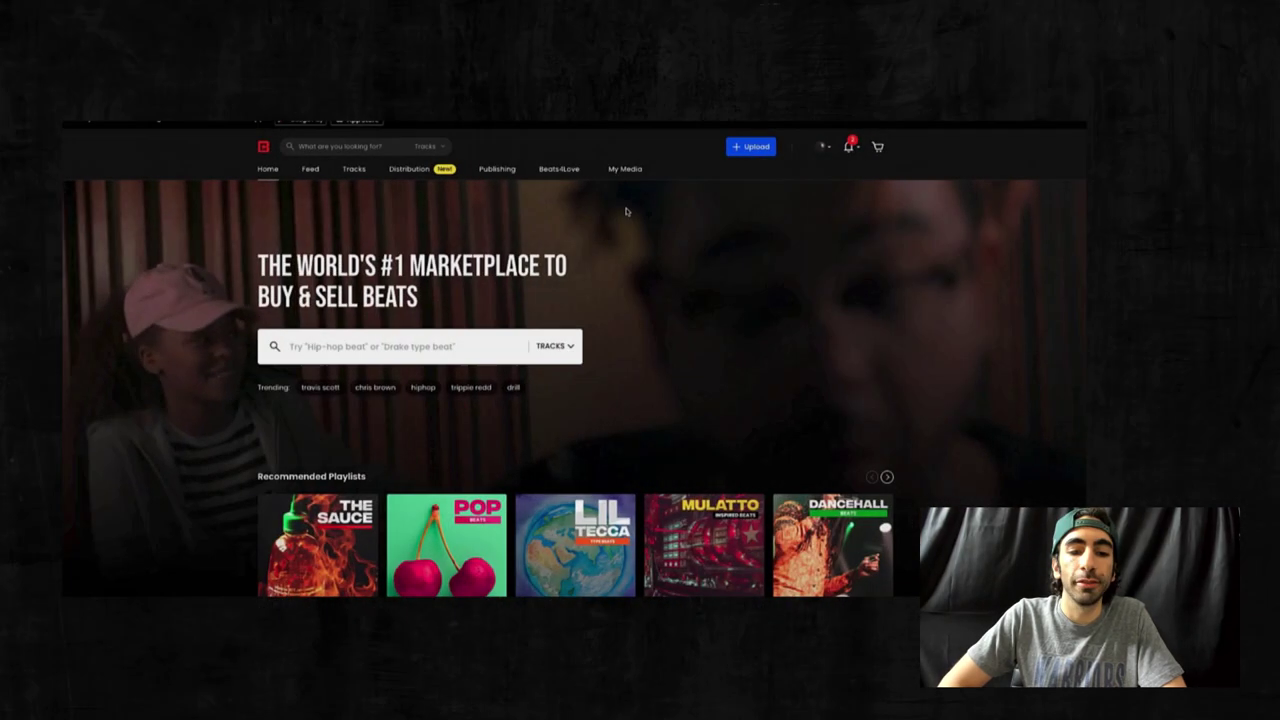
- Switch to BeatStars, open the Pro Page setup and enter zaytoven.com as the domain name
mouse_move(620, 172)
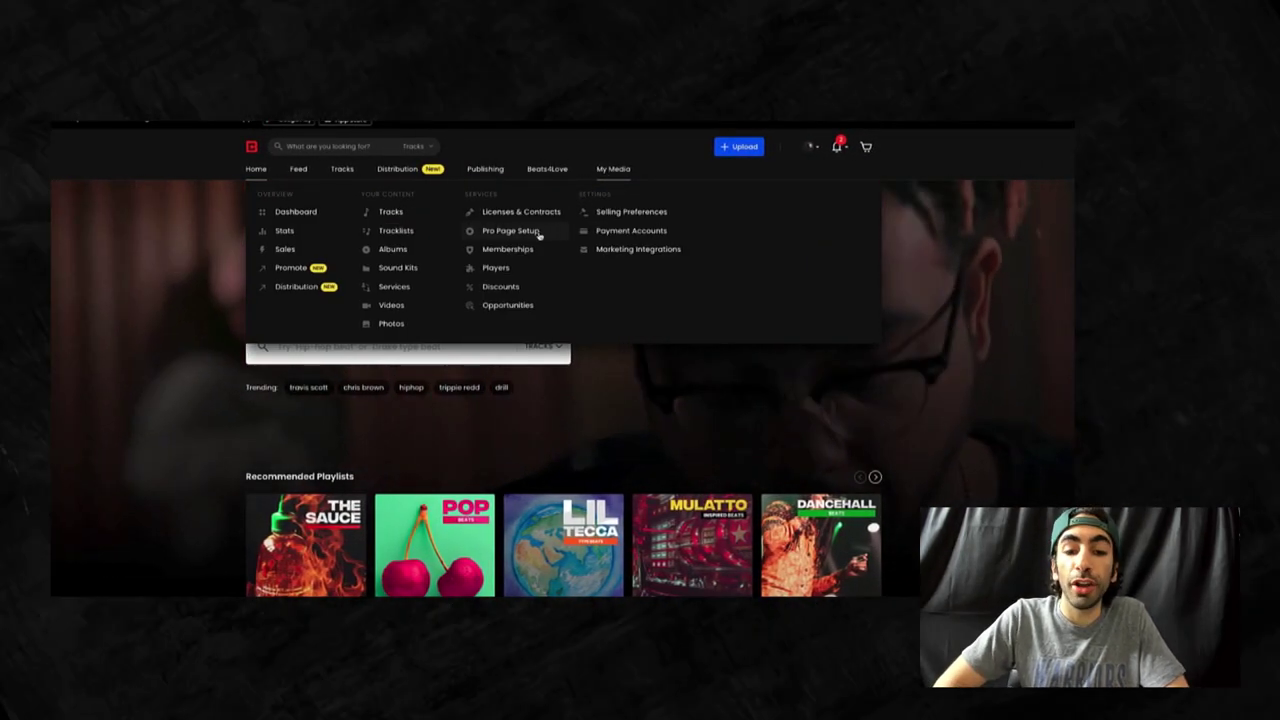
left_click(537, 234)
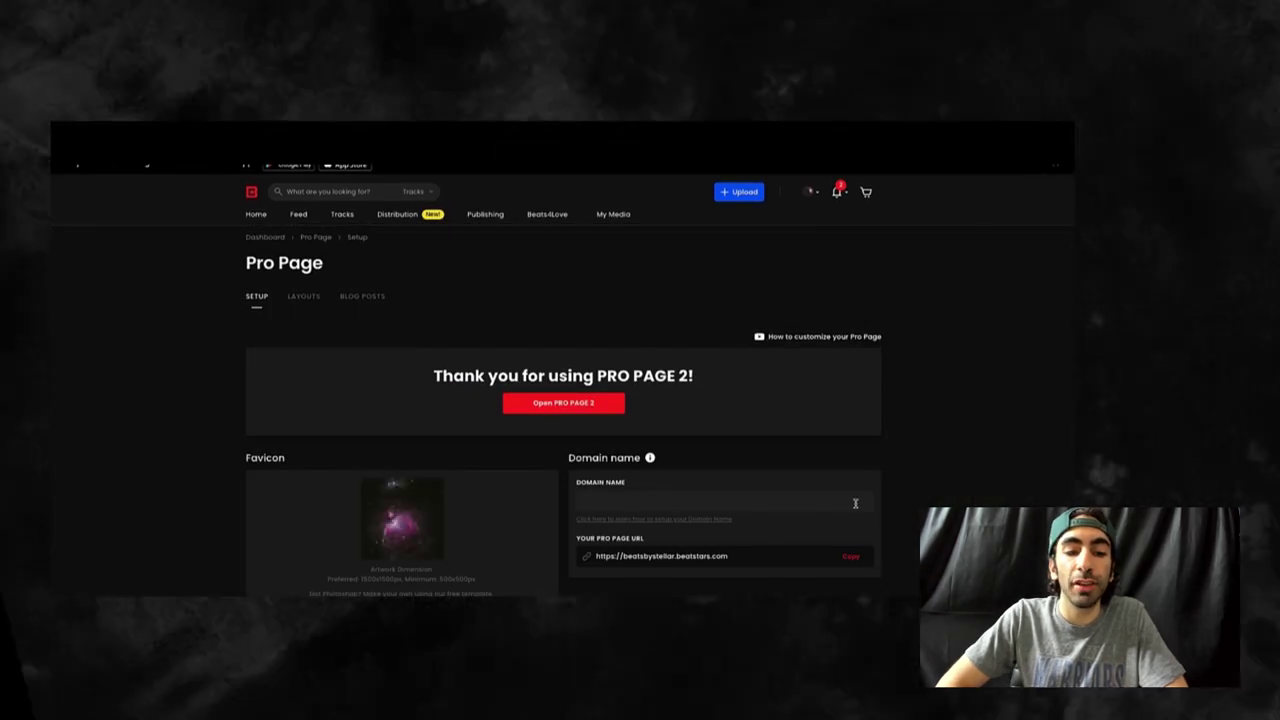
scroll(818, 505, "down", 1)
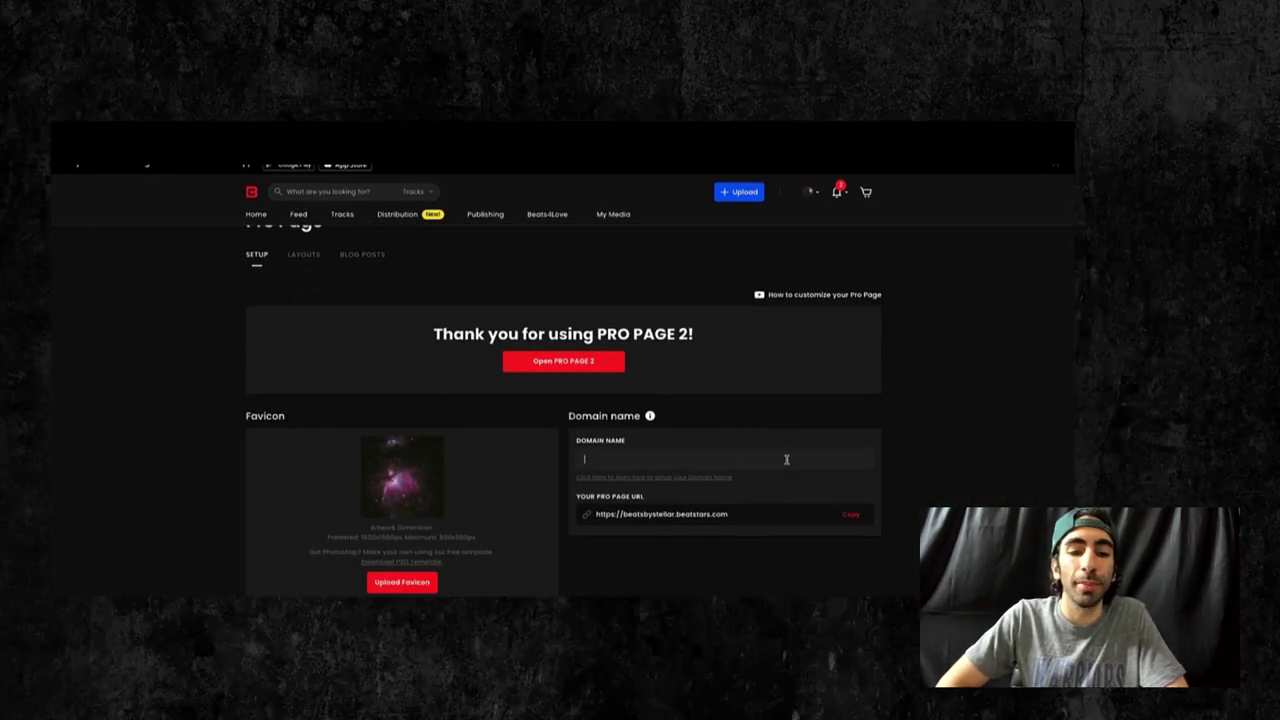
left_click(786, 452)
type("zaytov")
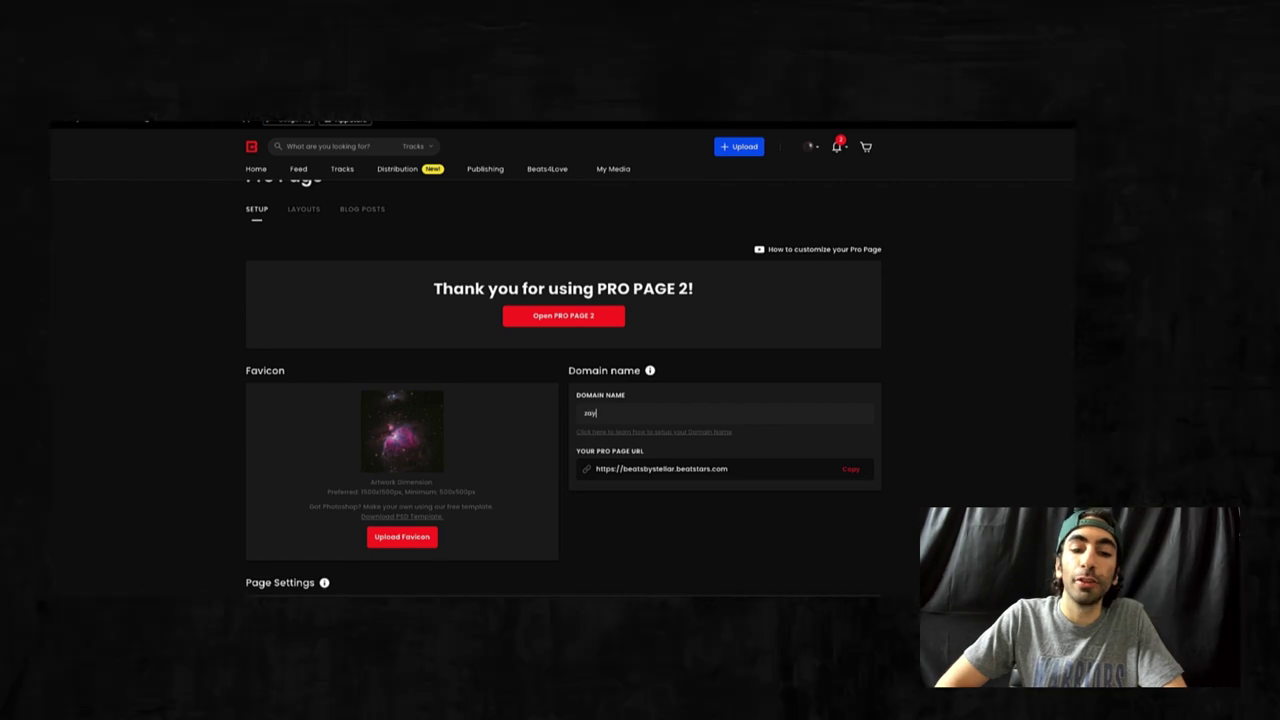
type("en.com")
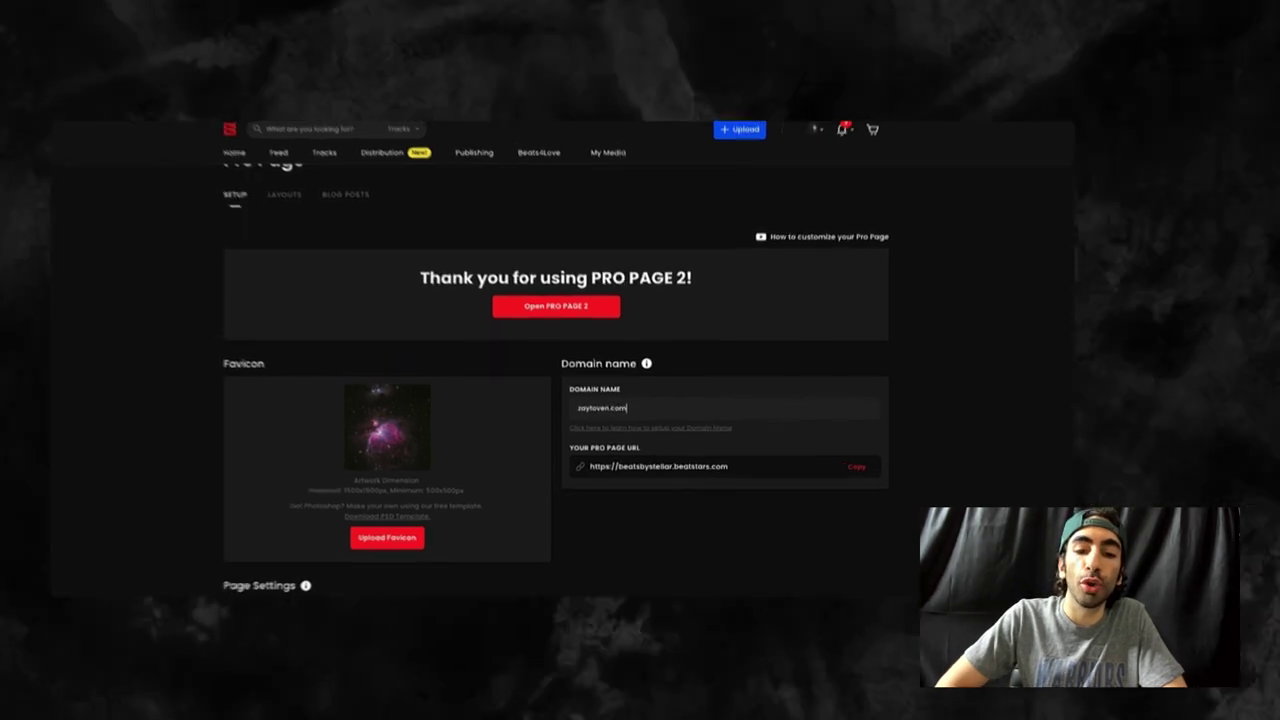